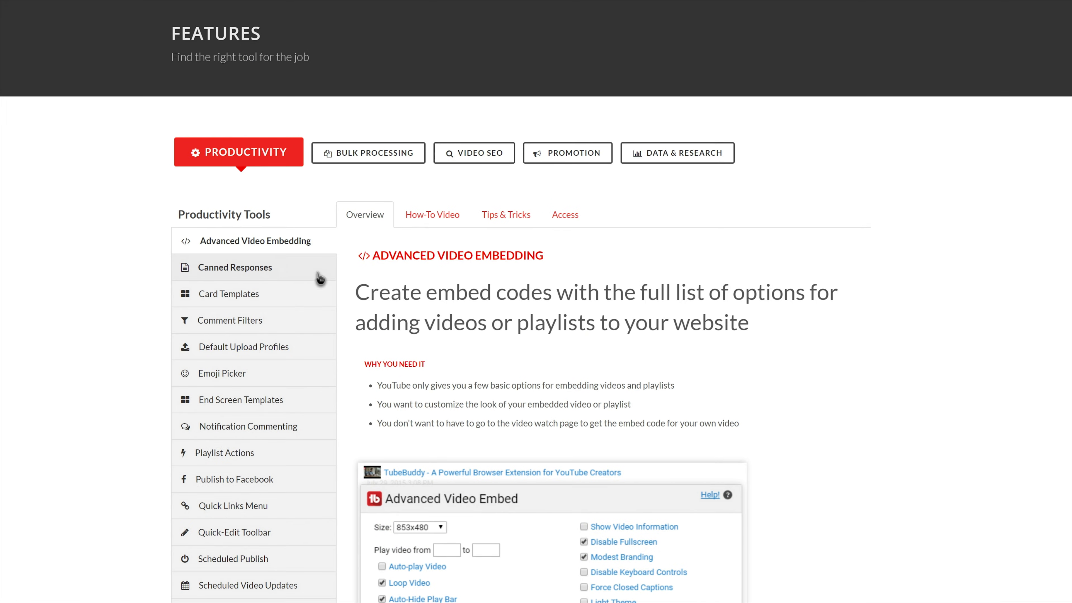
View the Canned Responses, Default Upload Profiles, End Screen Templates and Notification Commenting feature descriptions
click(319, 275)
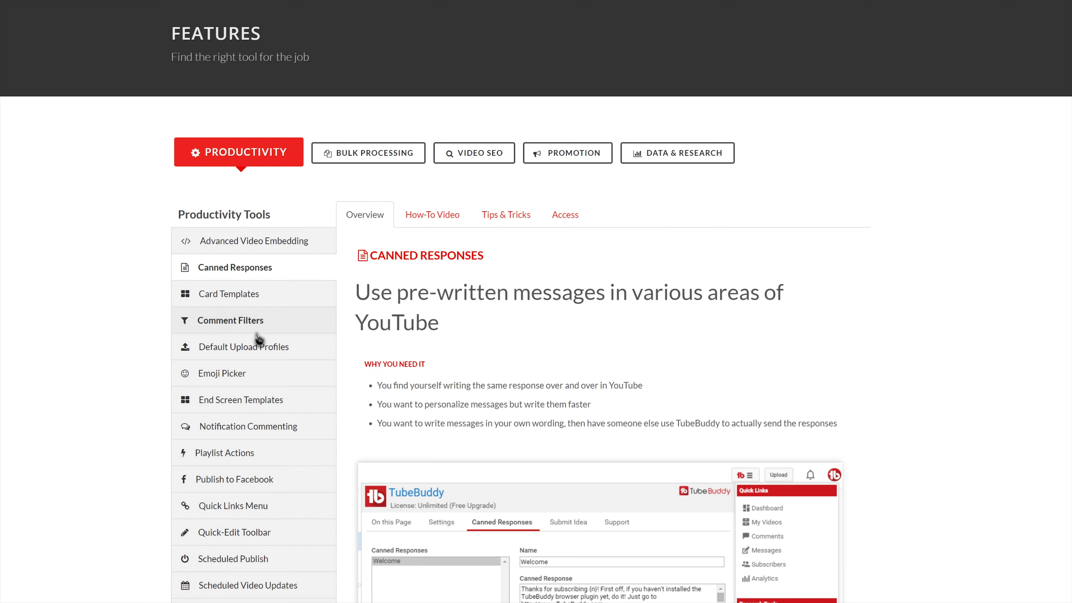
click(259, 343)
scroll(258, 342, down, 3)
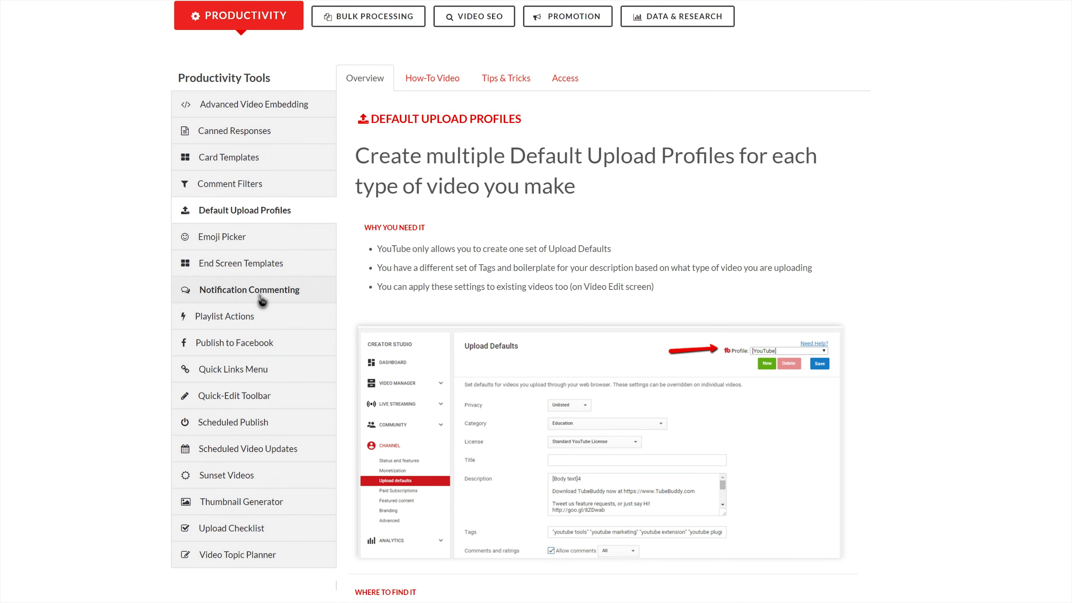
click(264, 270)
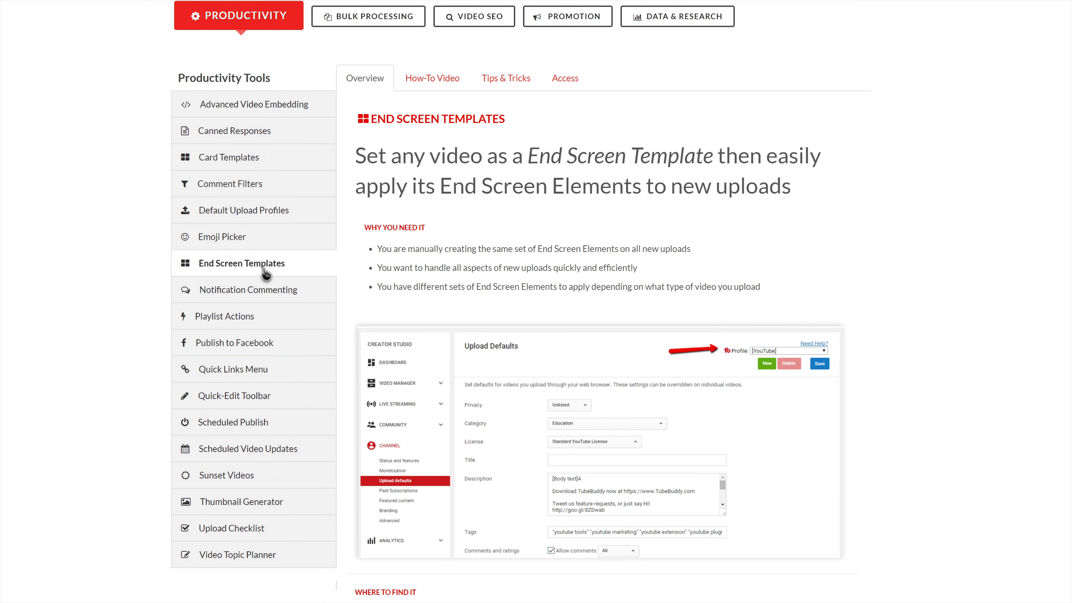
click(269, 298)
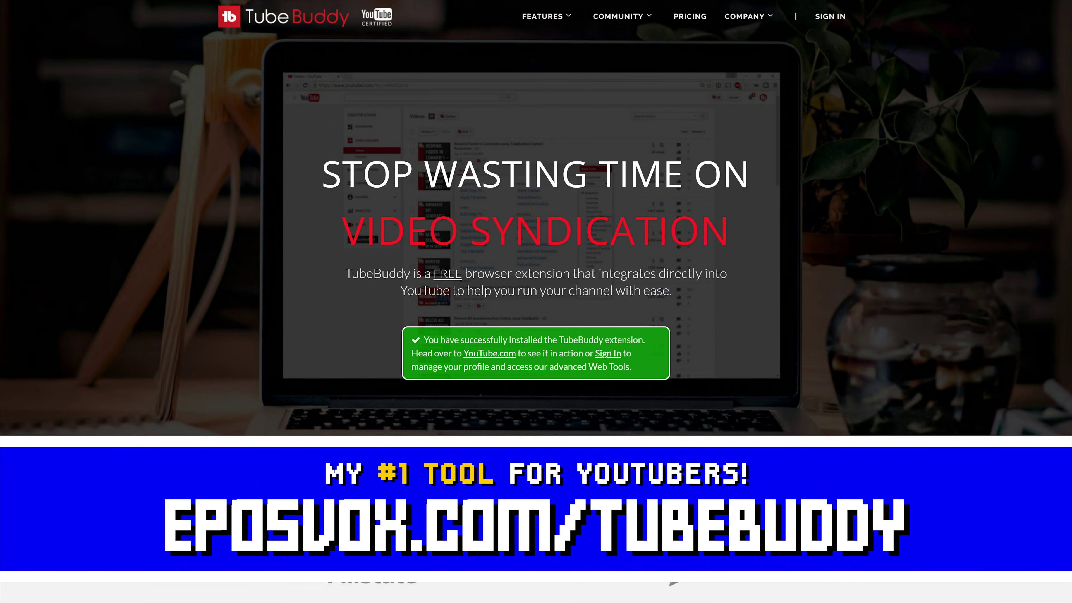
Scroll down through the TubeBuddy homepage
scroll(536, 211, down, 3)
scroll(535, 217, down, 10)
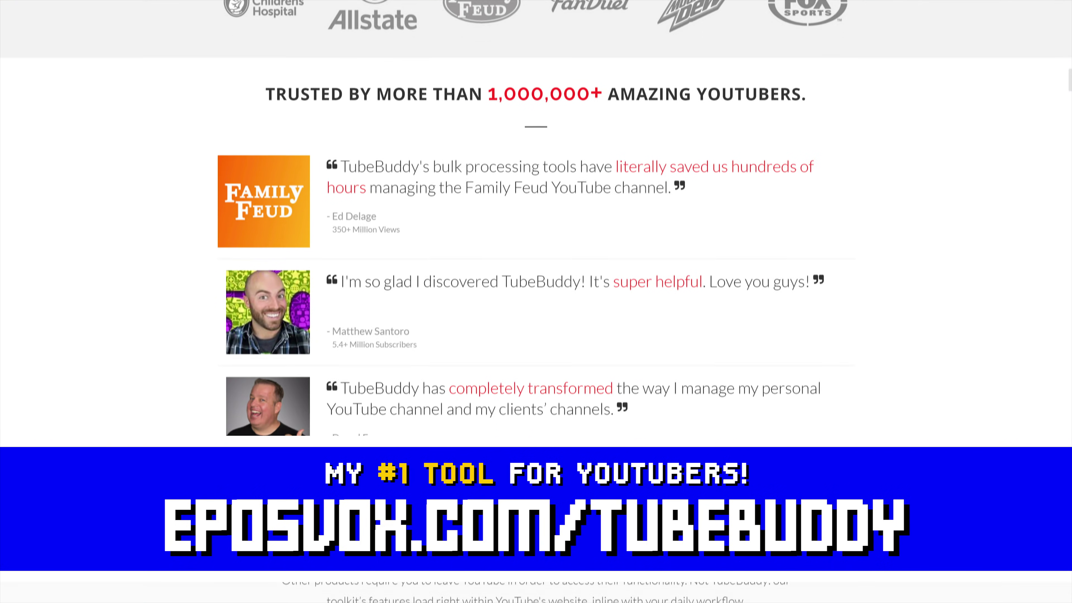
scroll(535, 218, down, 10)
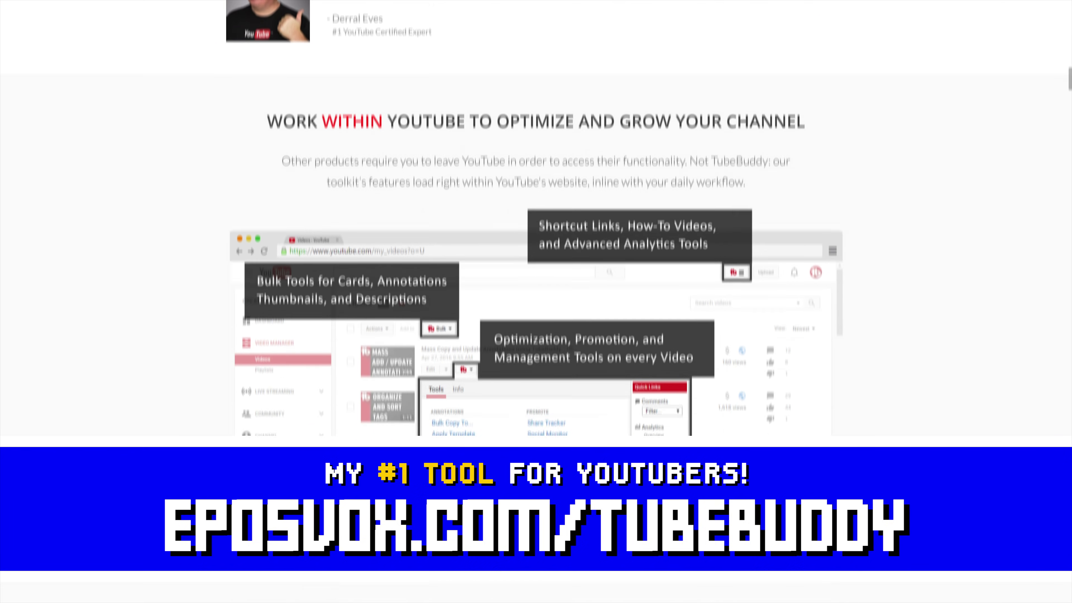
scroll(536, 217, down, 10)
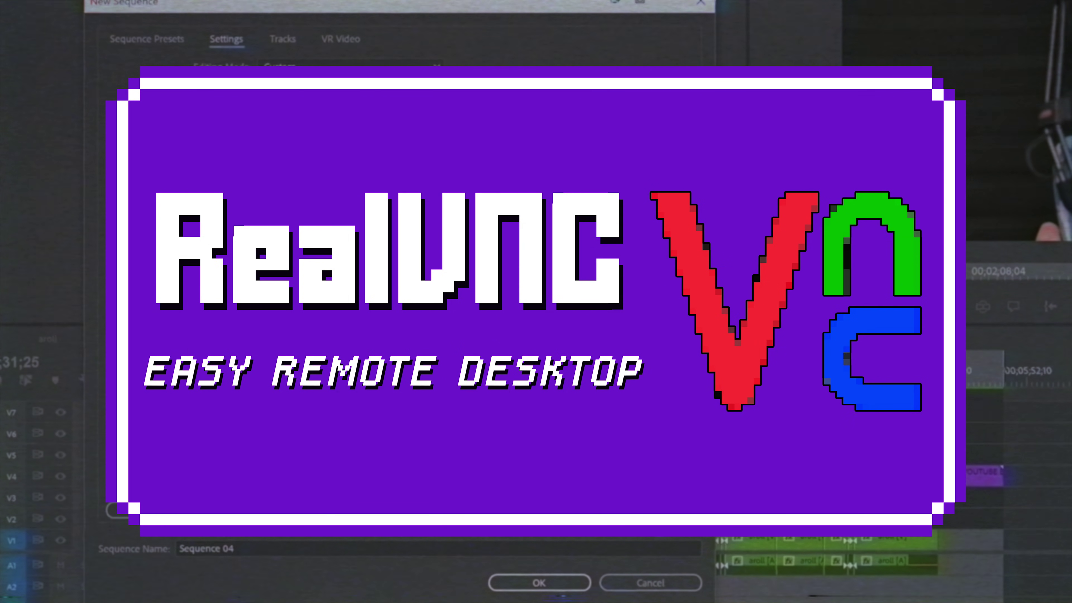
Move the New Sequence dialog aside
drag(378, 5, 650, 0)
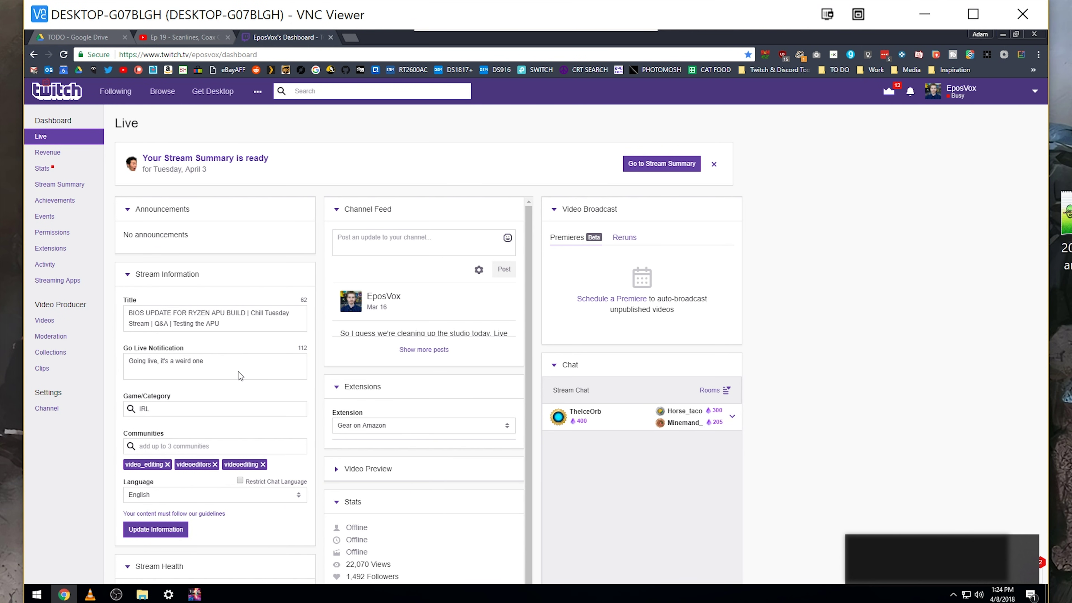
Pause the YouTube episode in the remote browser and switch to the Drive TODO folder
click(199, 38)
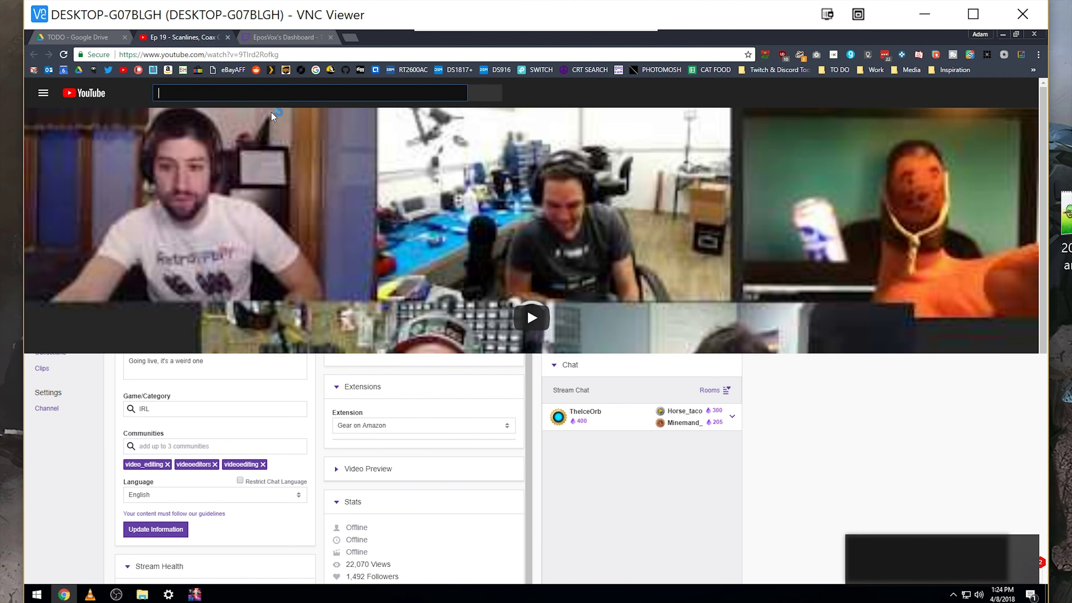
click(44, 506)
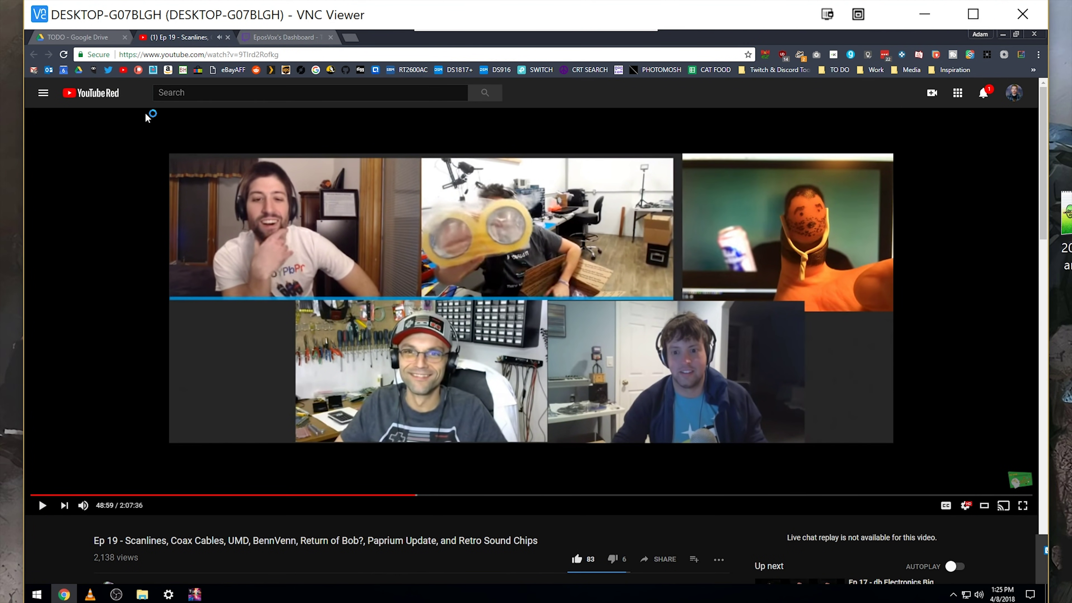
click(99, 39)
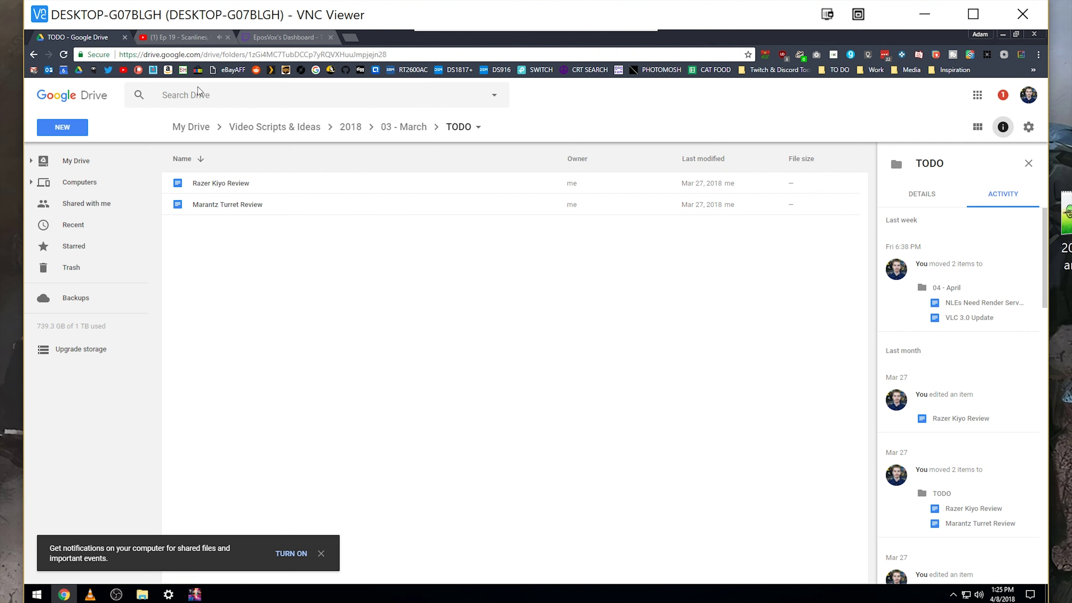
Open and close Intel Turbo Boost, close Windows Update settings, and minimize the remote browser
click(195, 593)
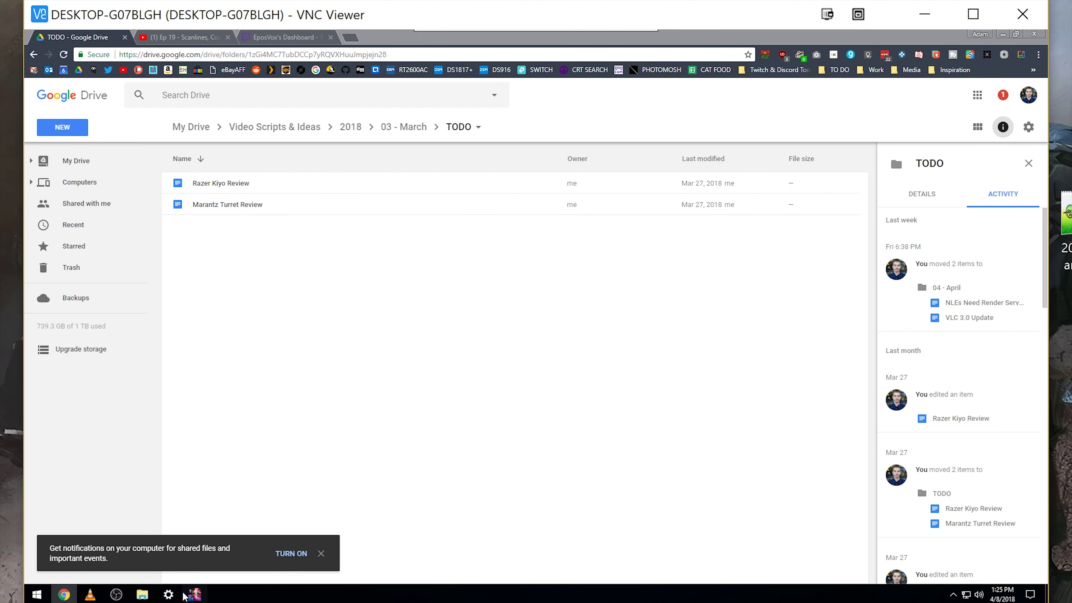
click(468, 142)
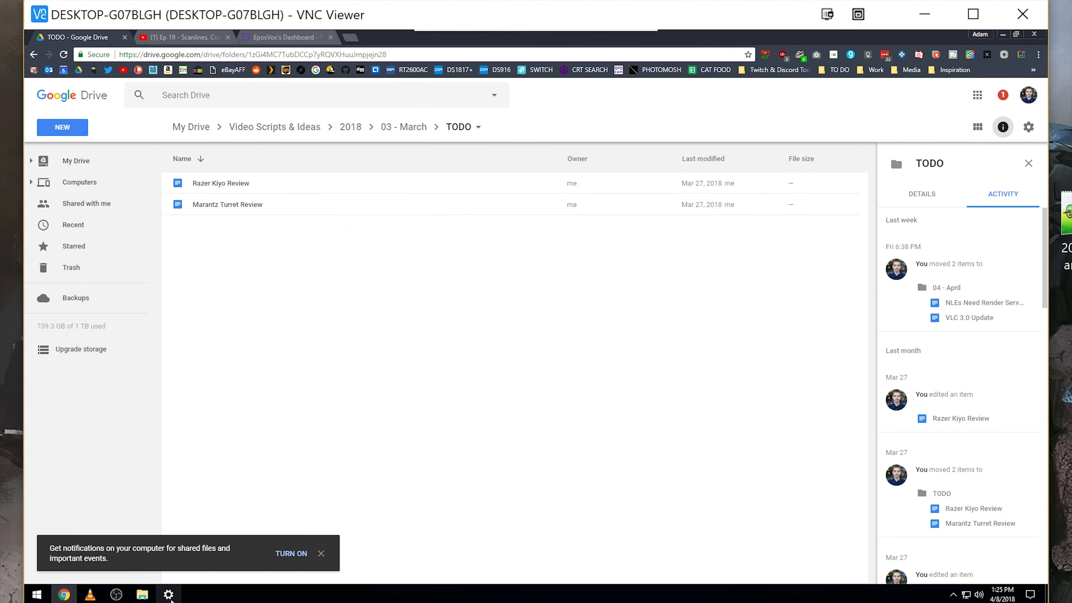
click(793, 38)
click(1002, 34)
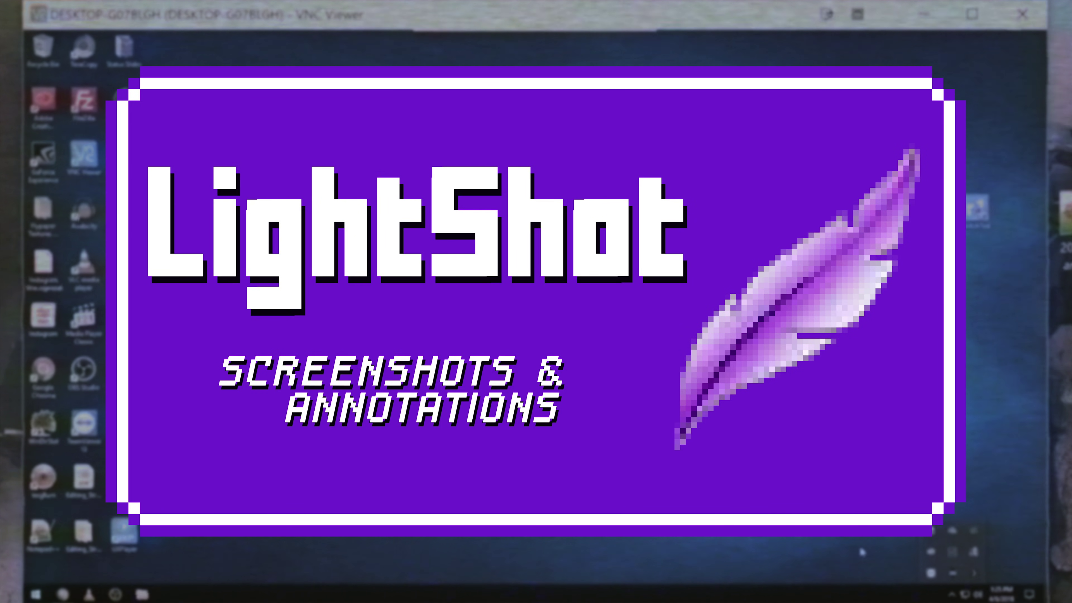
Bring up the Lightshot tray icon's menu
right_click(974, 573)
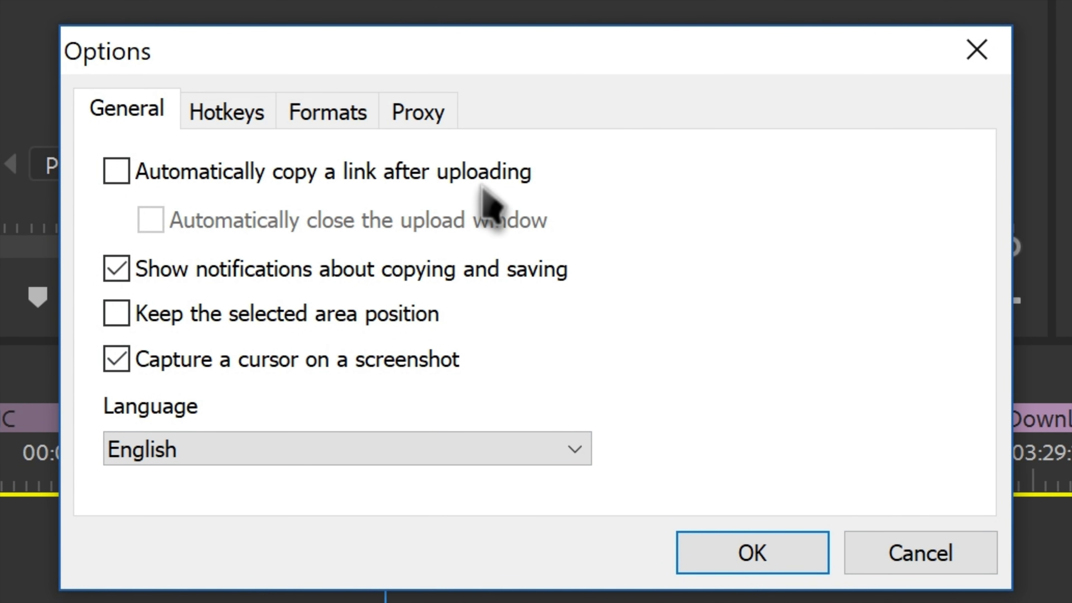
Turn off cursor capture and choose the upload image format in LightShot Options
click(190, 355)
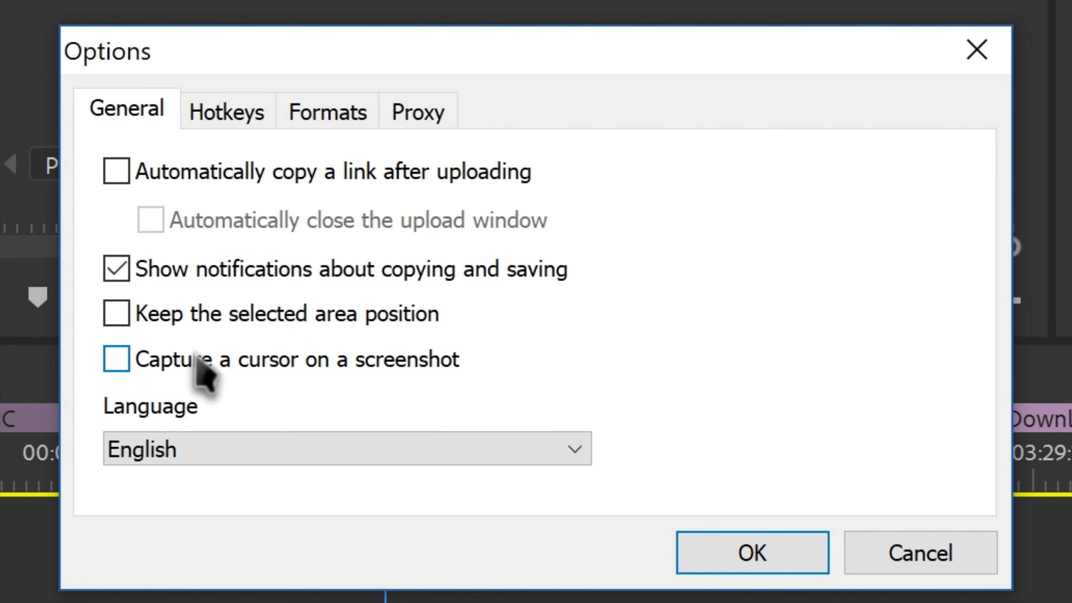
key(ctrl+Tab)
key(ctrl+Tab)
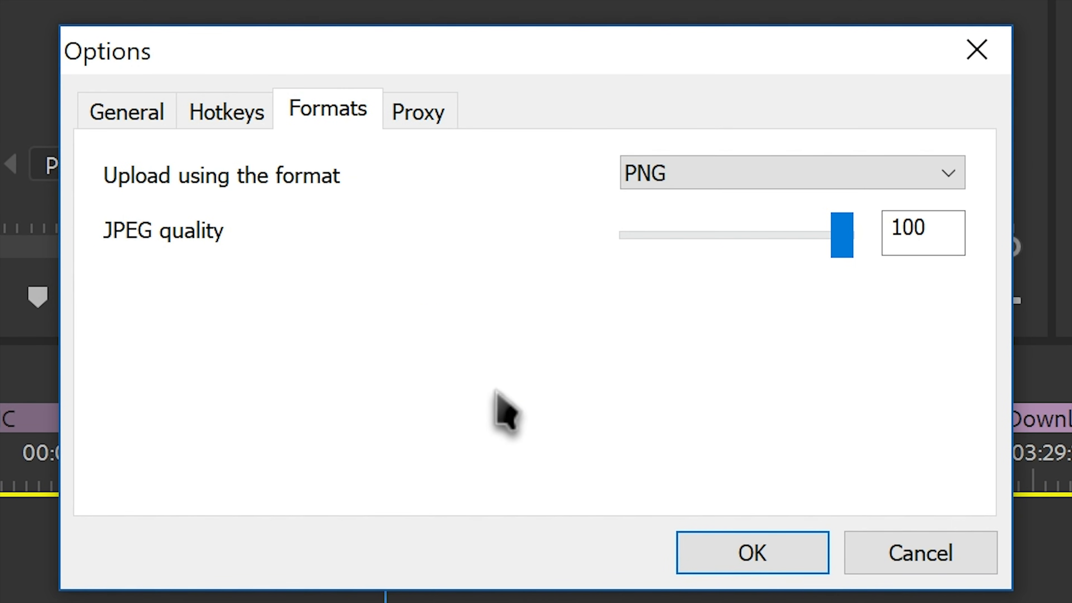
click(710, 183)
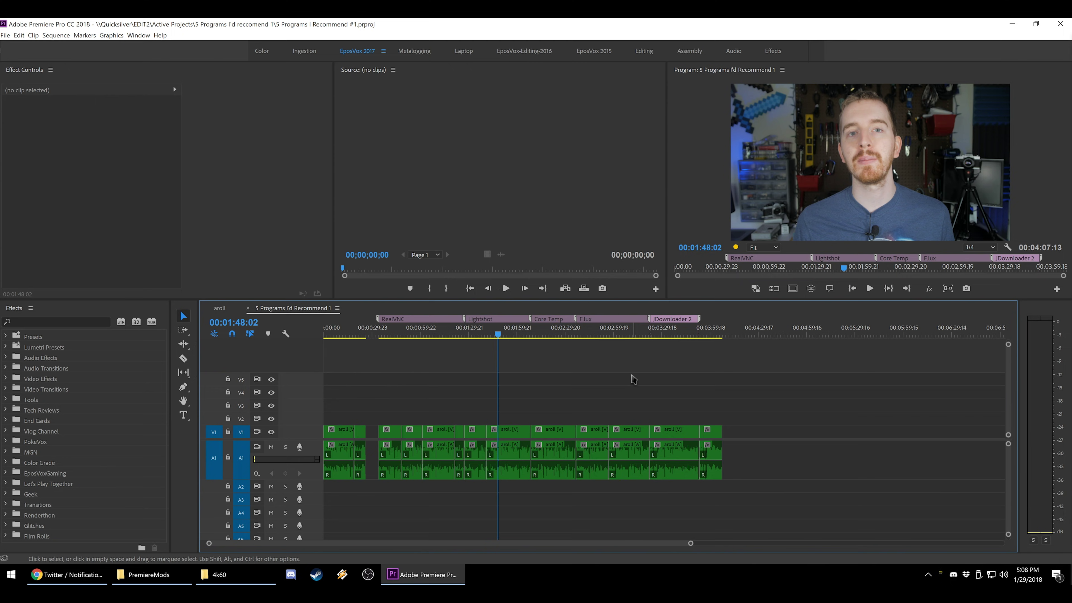
Capture the timeline region and draw a red arrow pointing at a timeline clip
key(Print)
drag(356, 299, 722, 491)
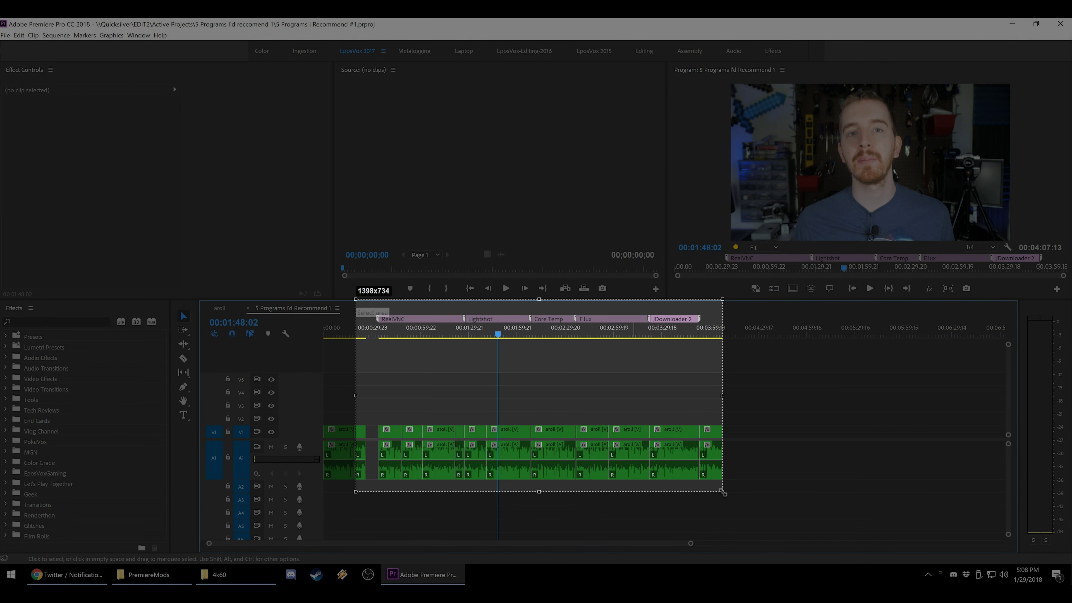
drag(562, 360, 556, 371)
drag(501, 435, 502, 426)
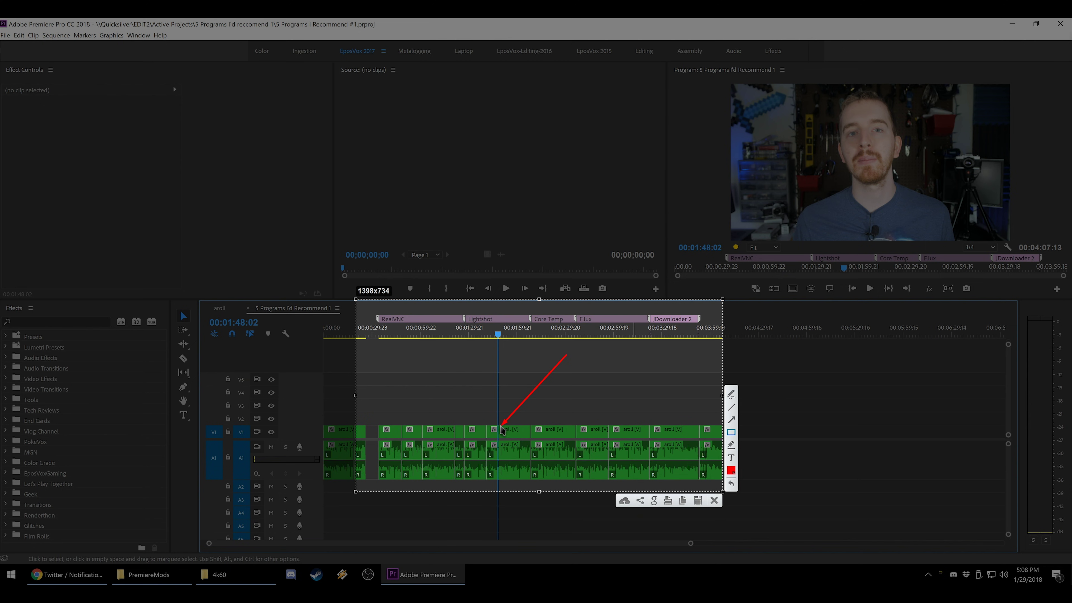
Switch the drawing colour to green and draw a rectangle around the arrow tip
click(731, 471)
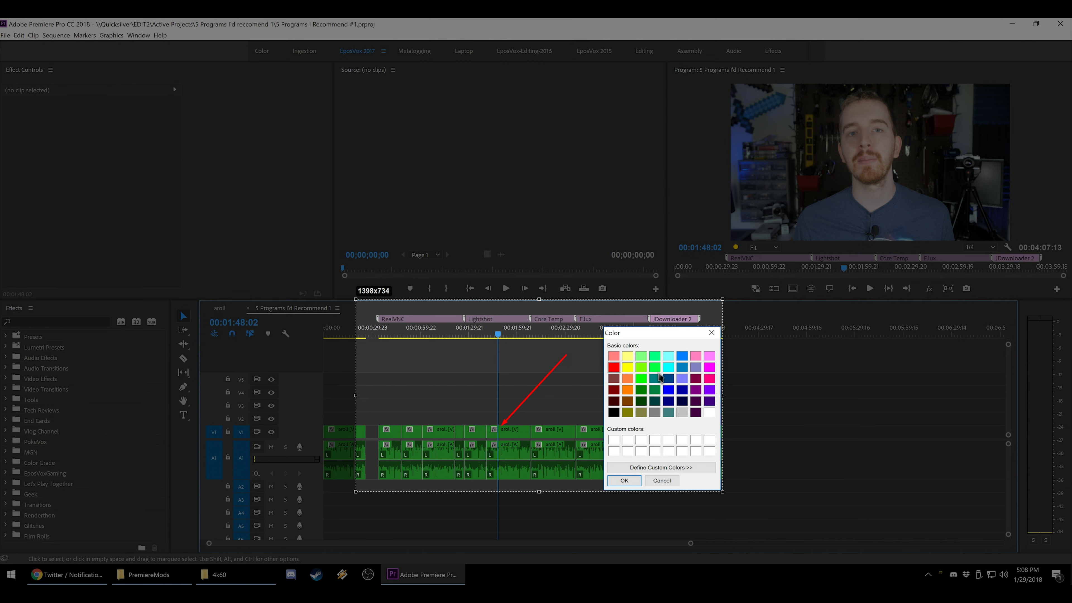
click(624, 480)
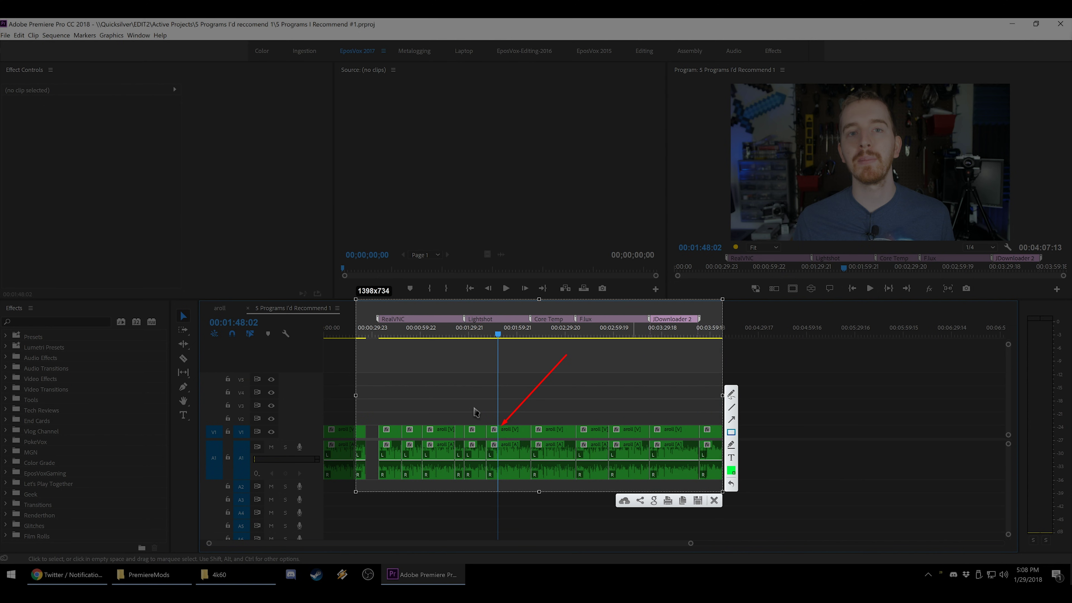
drag(474, 409, 569, 480)
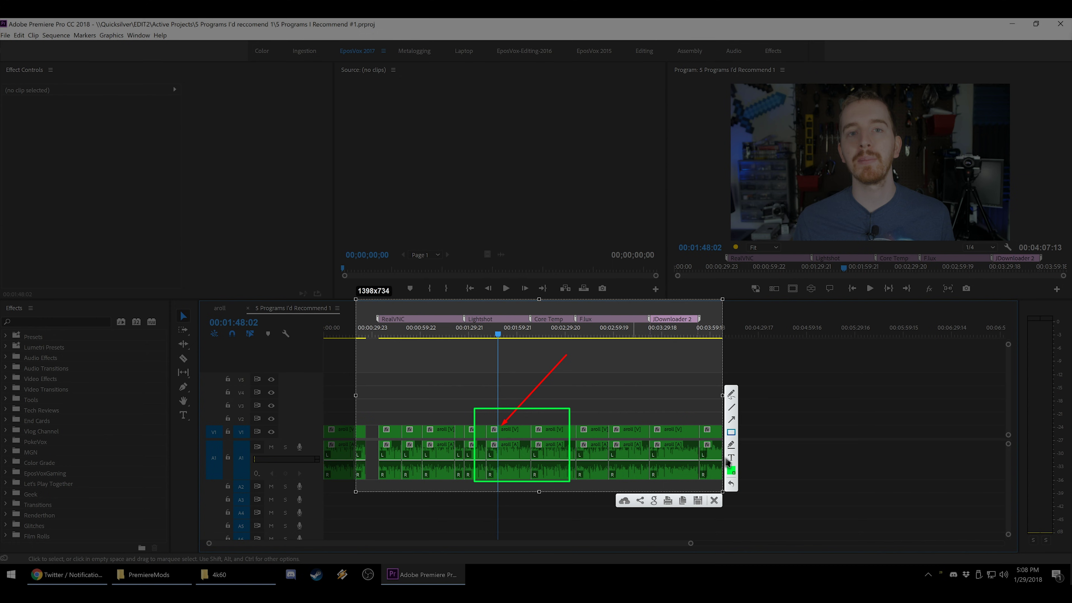
click(731, 472)
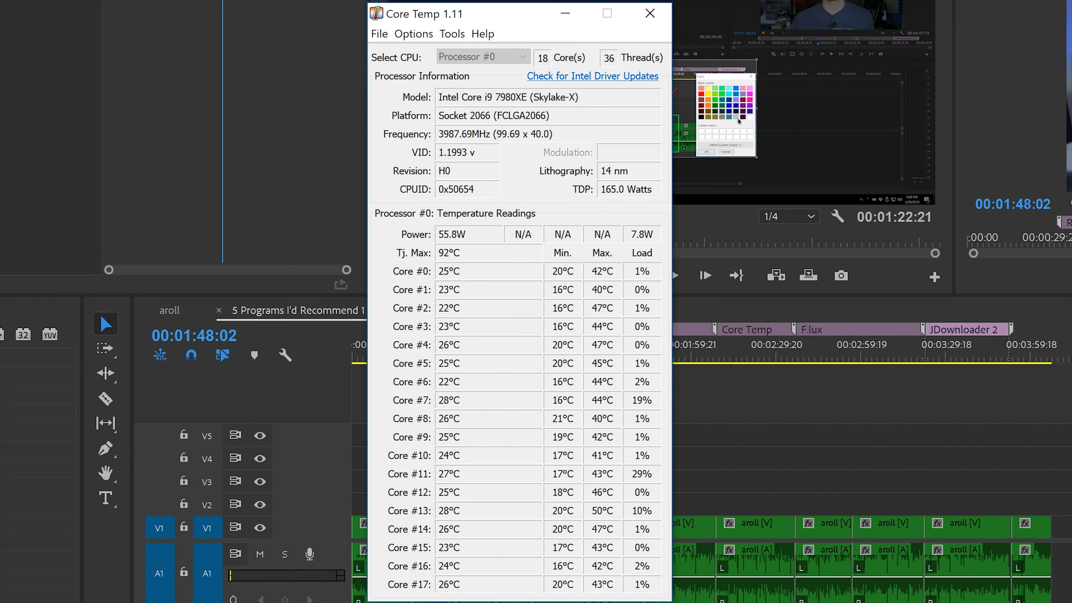
Review Core Temp's General, Windows Taskbar, Logitech G1x/G5xx, Display and Notification Area settings
click(413, 33)
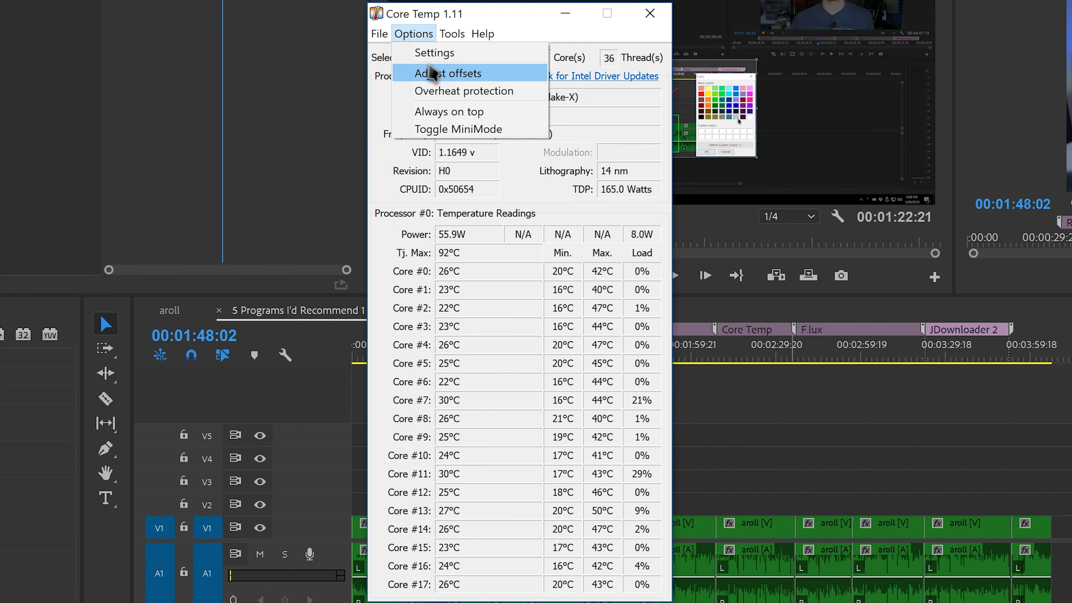
click(422, 50)
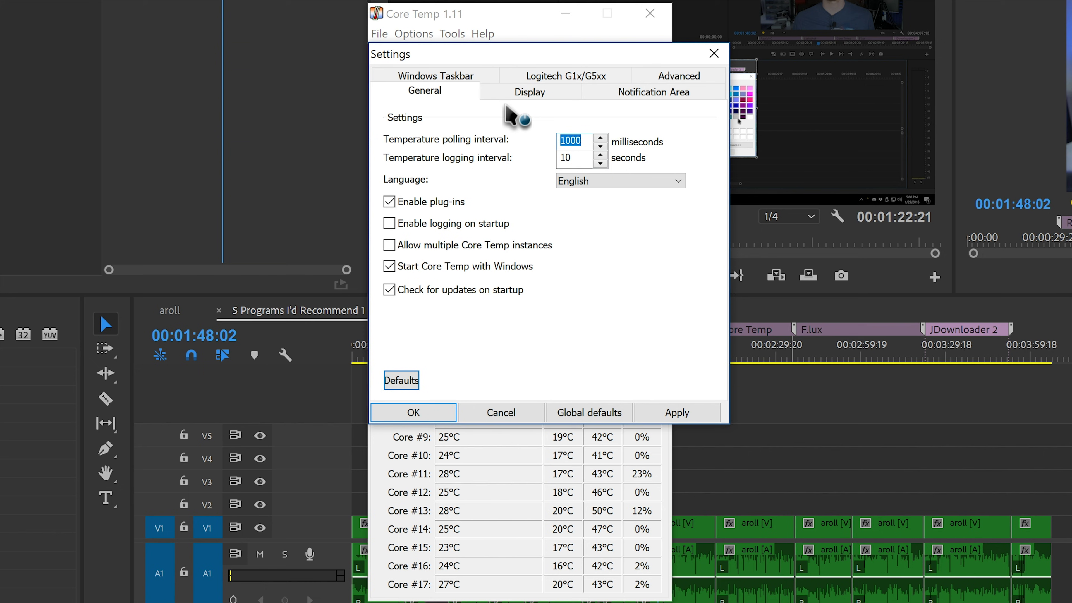
click(464, 77)
click(532, 95)
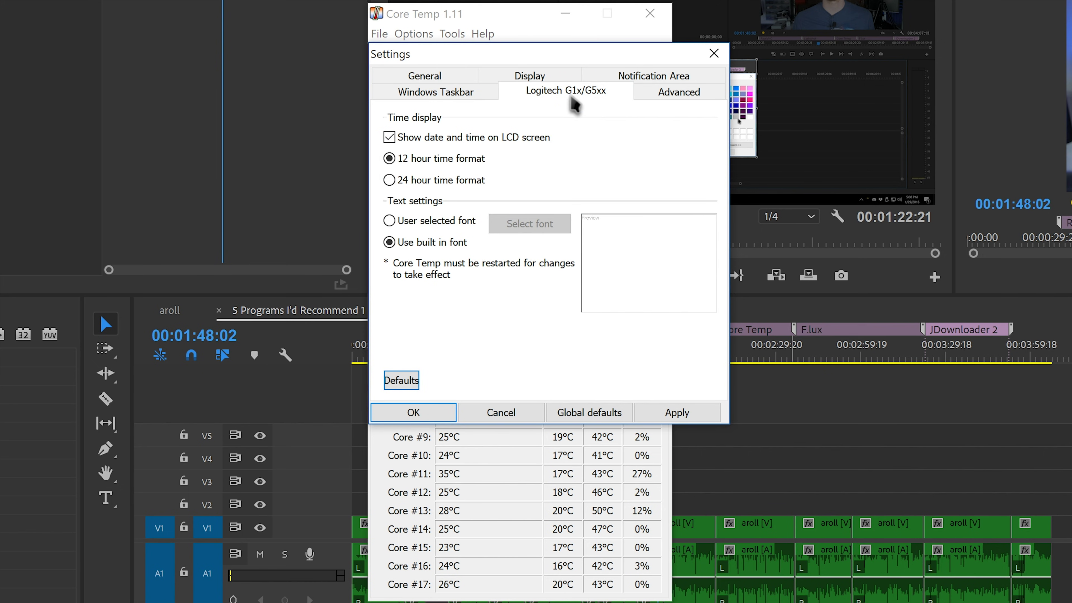
click(499, 79)
click(446, 94)
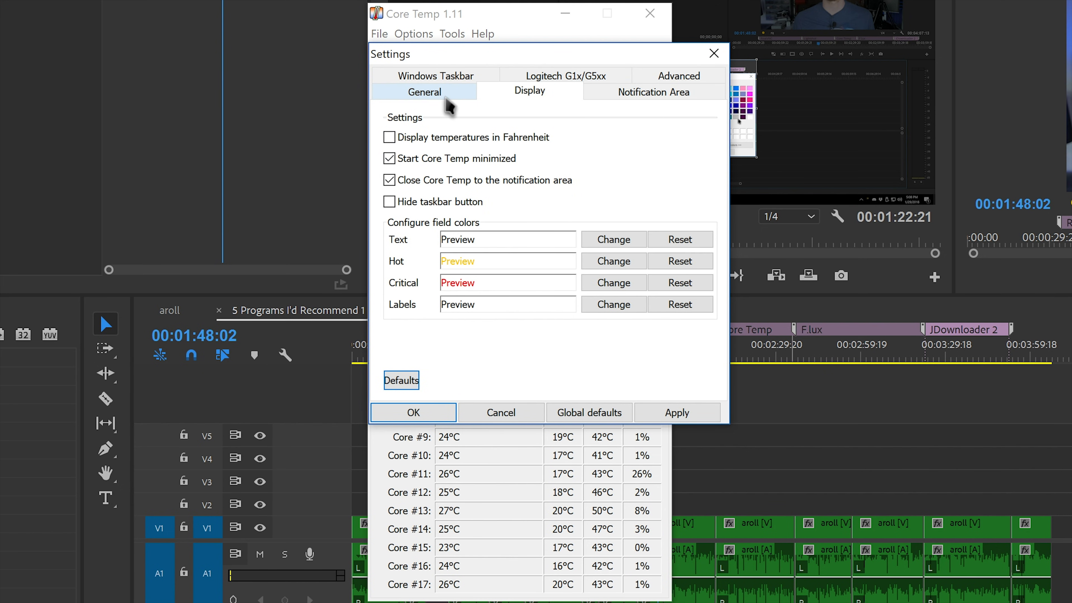
click(639, 92)
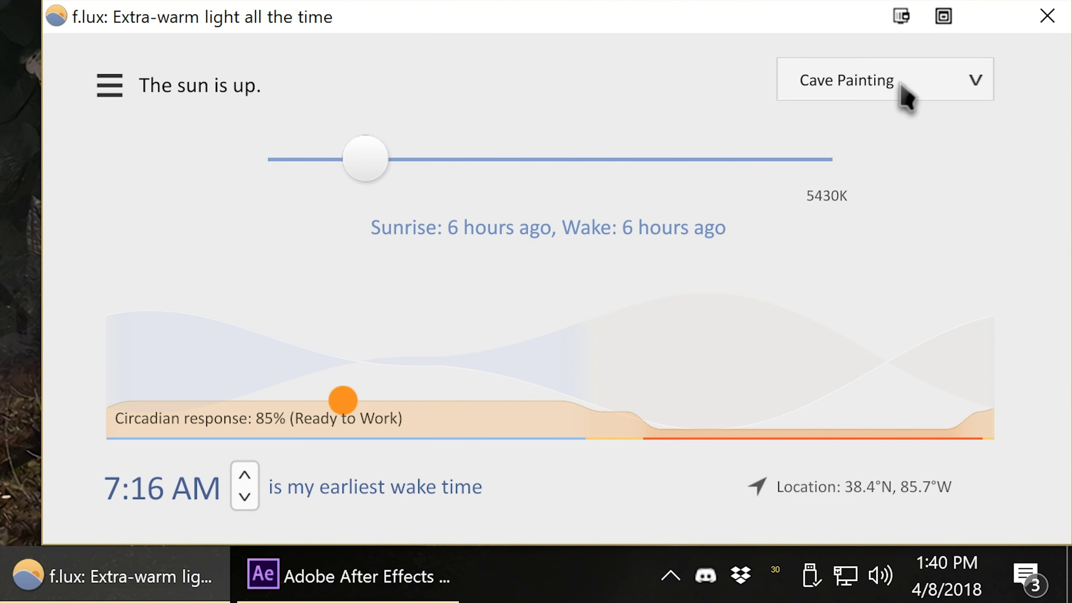
Switch f.lux to the Color Fidelity preset and set the earliest wake time to 6:00 AM
click(905, 95)
click(894, 287)
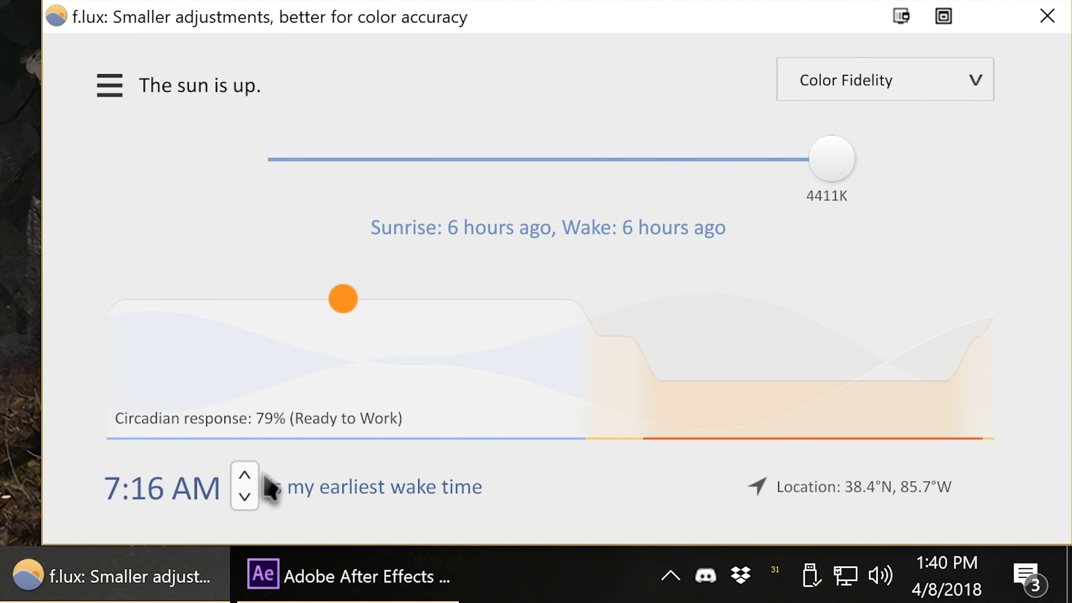
click(245, 496)
click(245, 496)
click(245, 496)
click(245, 496)
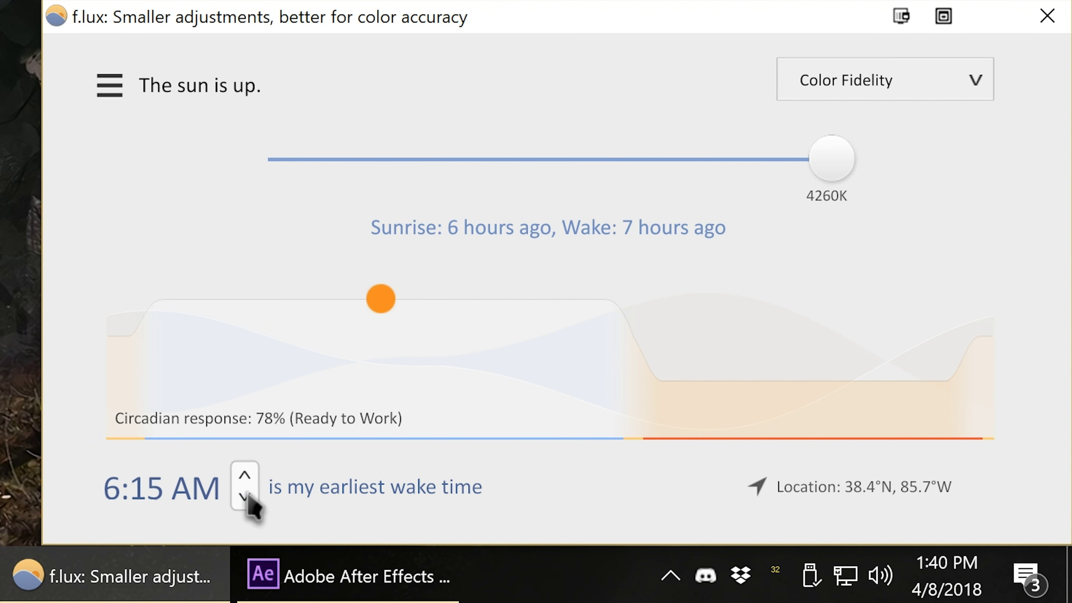
click(245, 496)
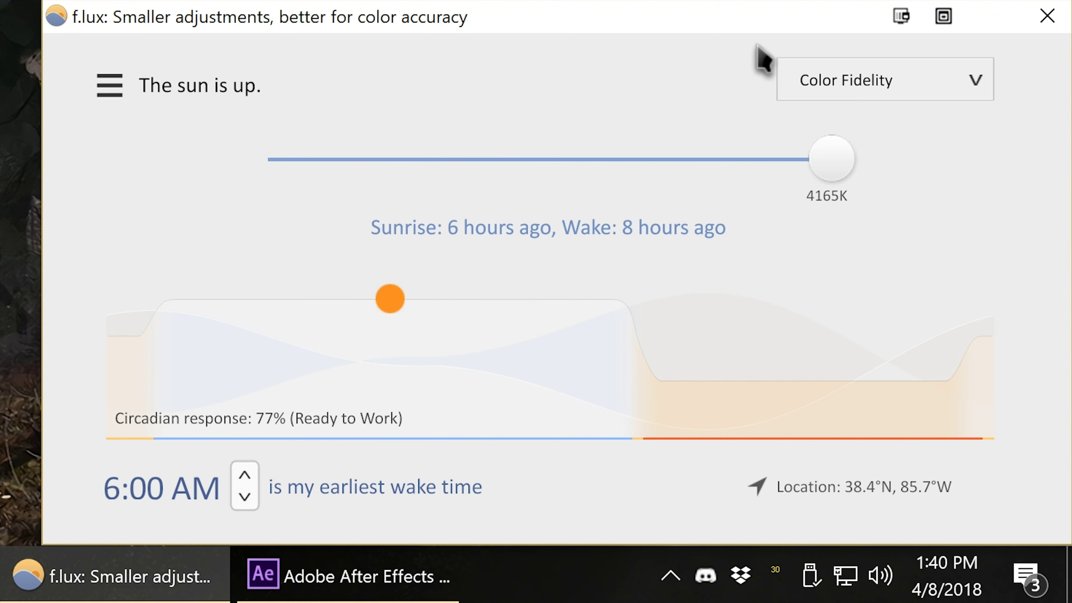
Switch to the Recommended Colors preset and open the f.lux main menu
click(815, 119)
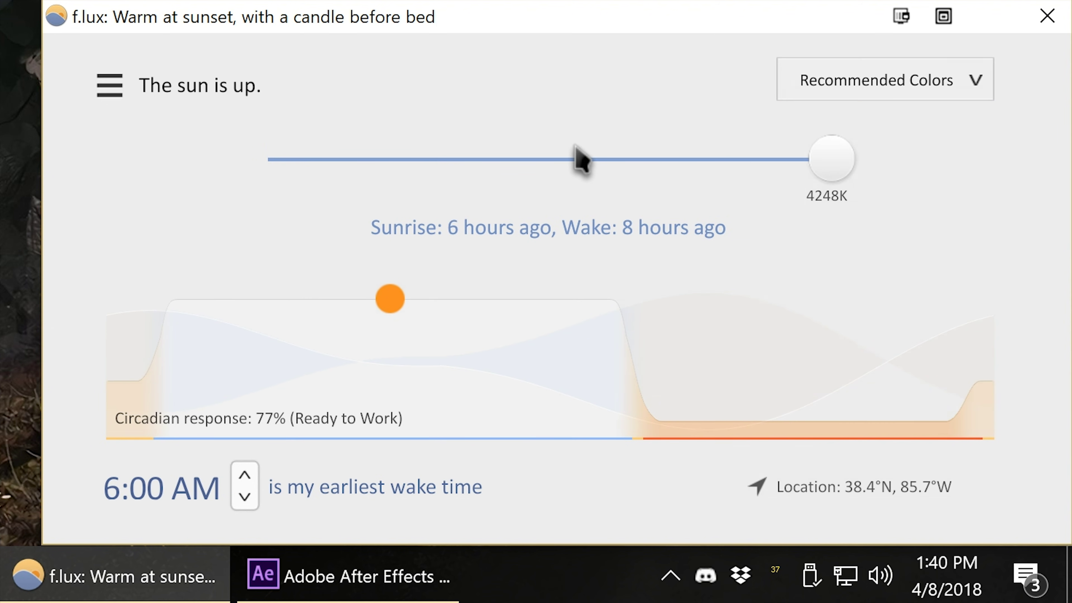
click(111, 89)
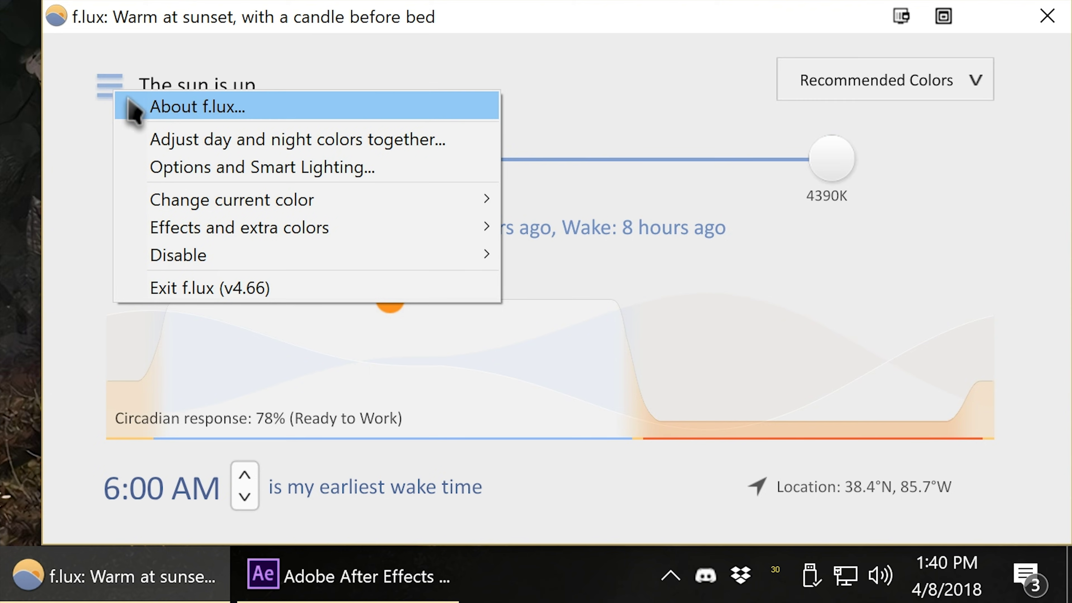
mouse_move(292, 259)
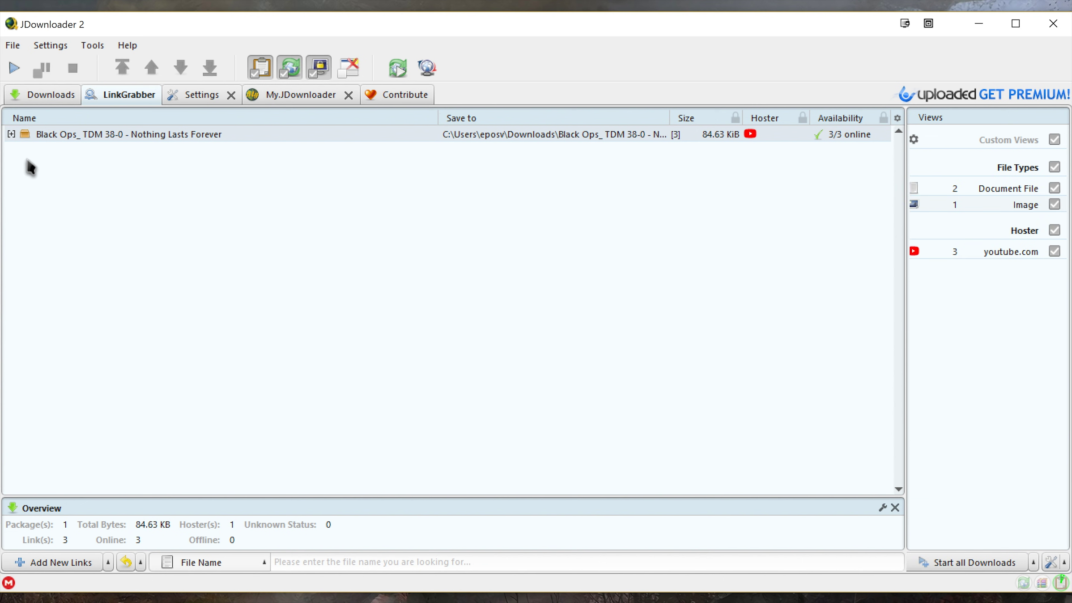
Expand the Black Ops package, inspect the 720p video's variants, then collapse it
double_click(25, 134)
click(505, 166)
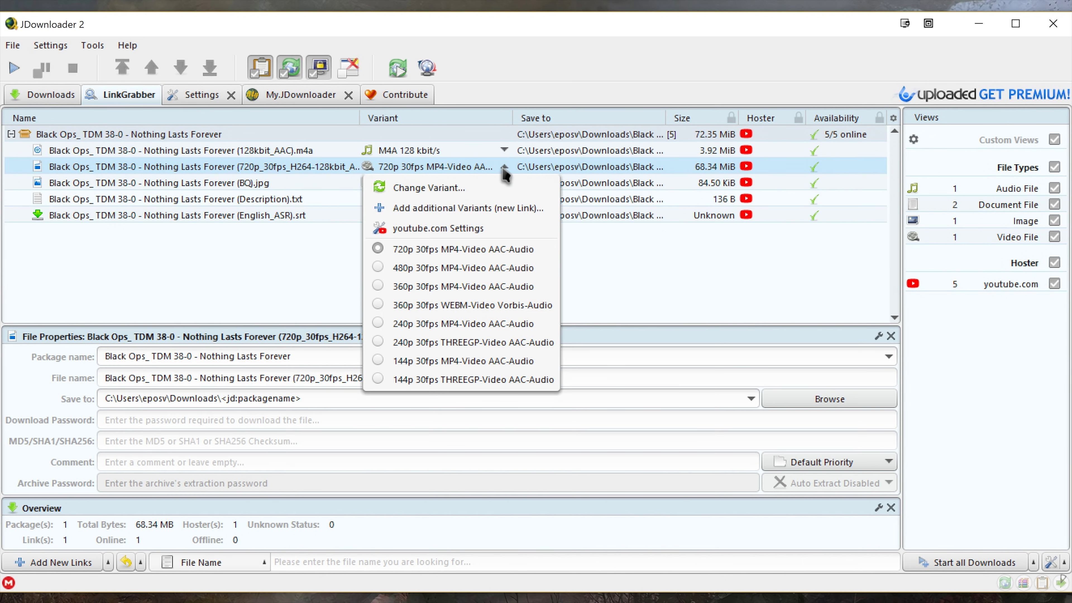
click(272, 270)
click(247, 294)
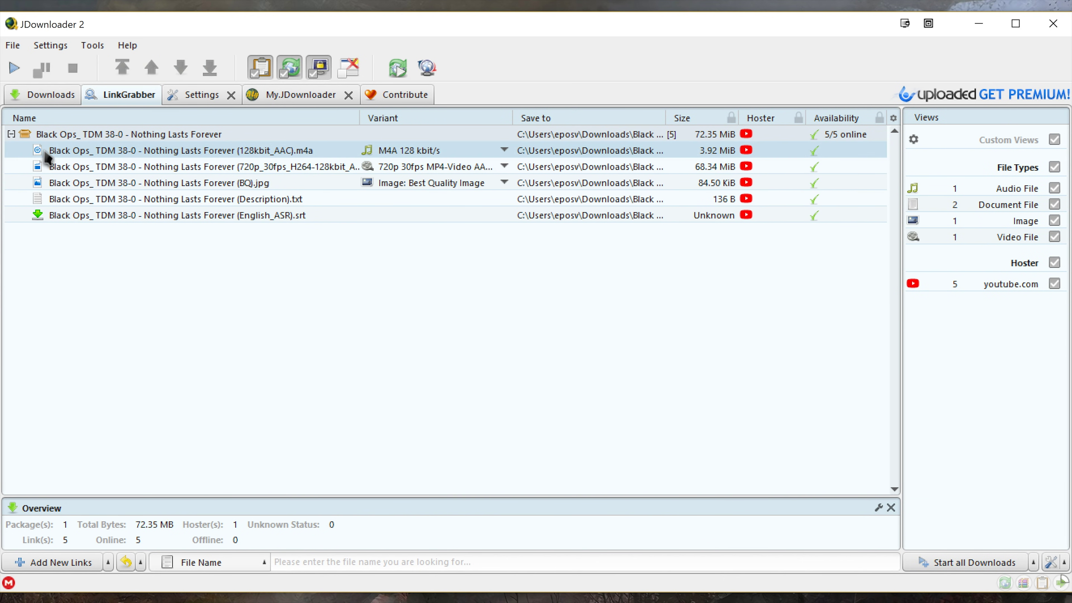
click(11, 134)
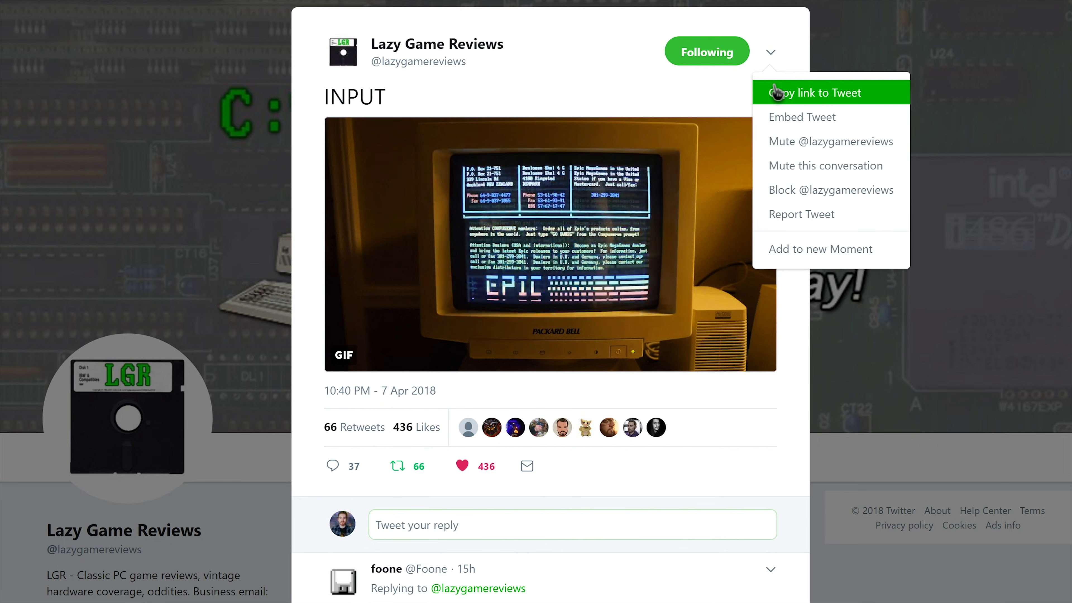
Copy the tweet link and expand the new Twitter package in JDownloader 2
click(808, 98)
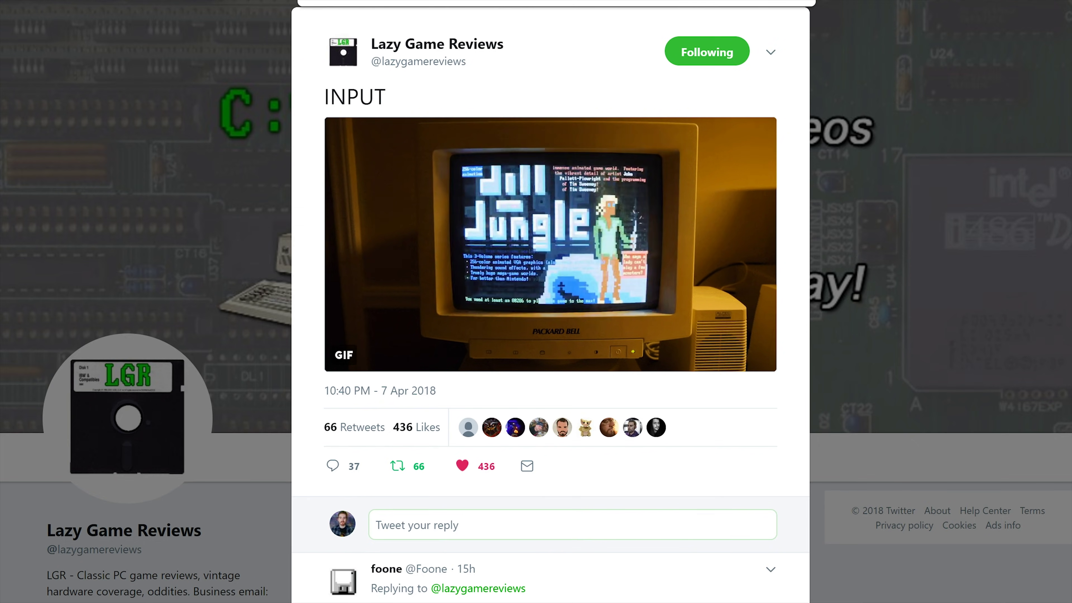
key(alt+Tab)
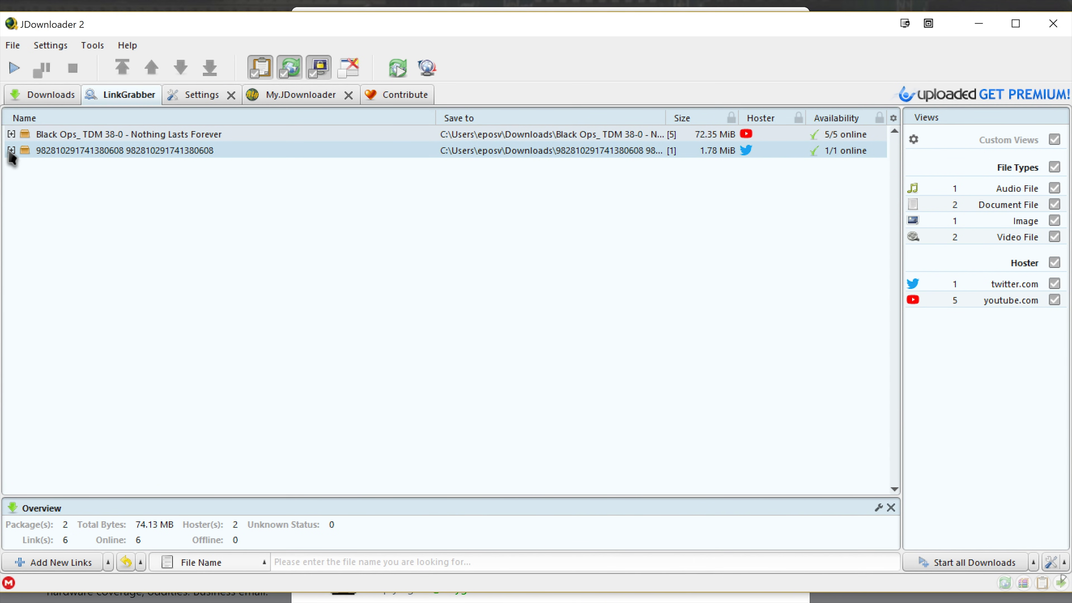
click(11, 150)
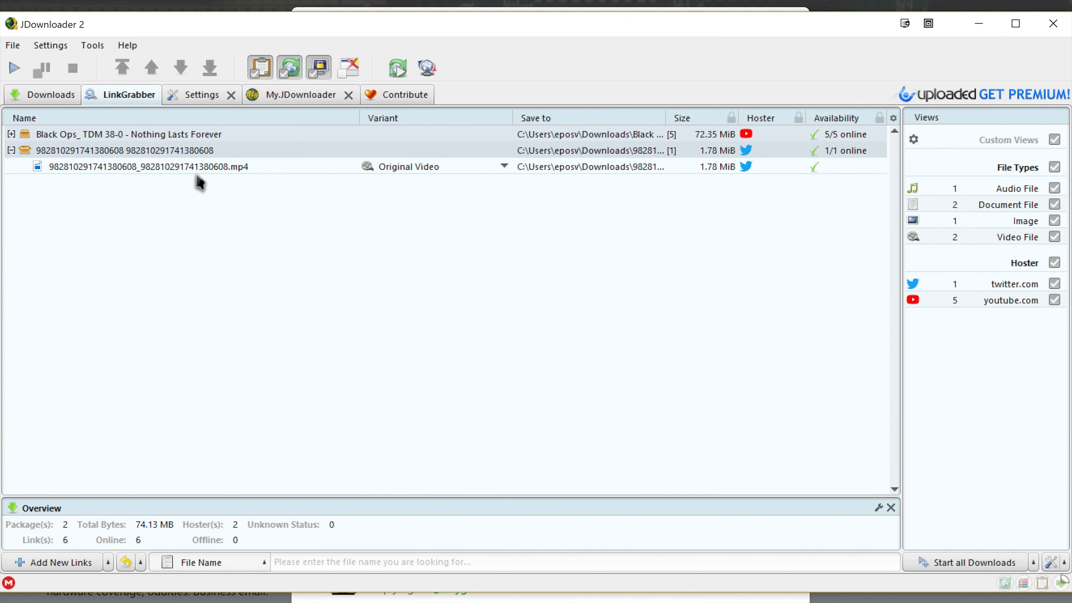